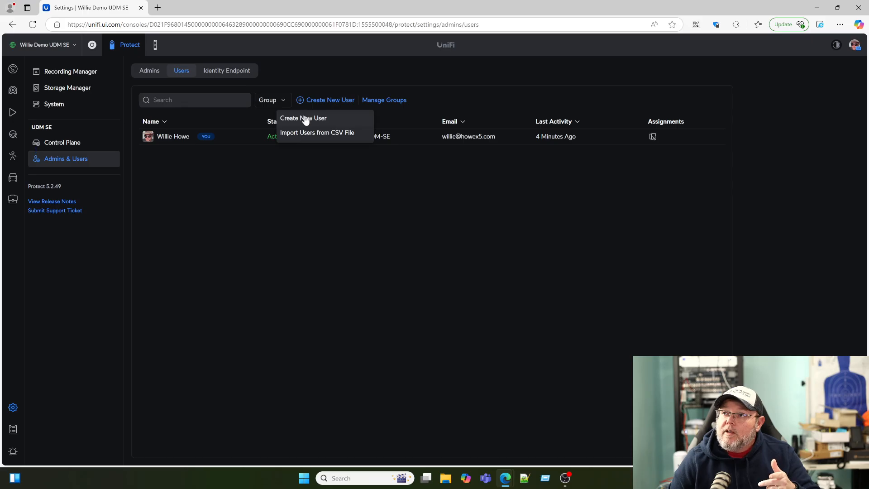
left_click(305, 119)
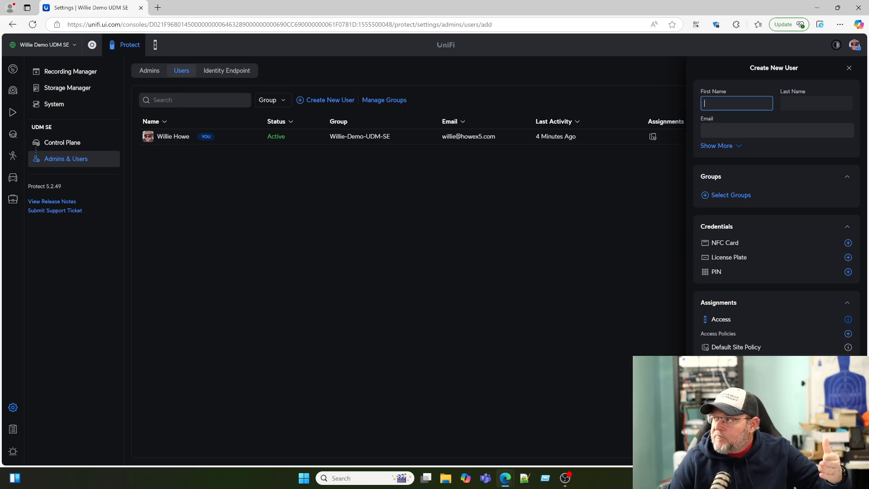
left_click(736, 147)
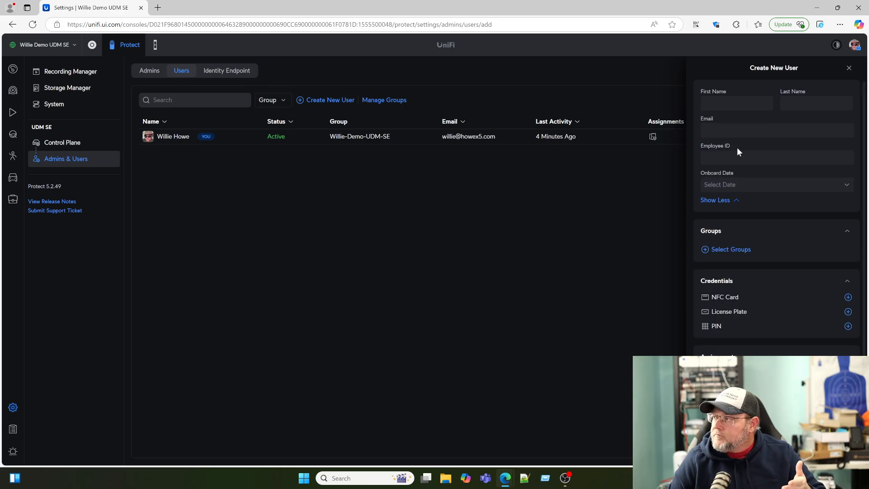
left_click(737, 201)
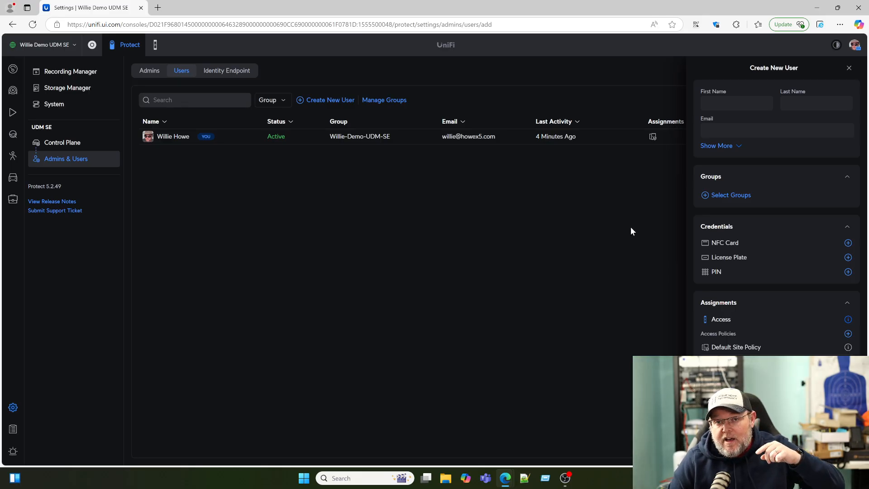
left_click(615, 383)
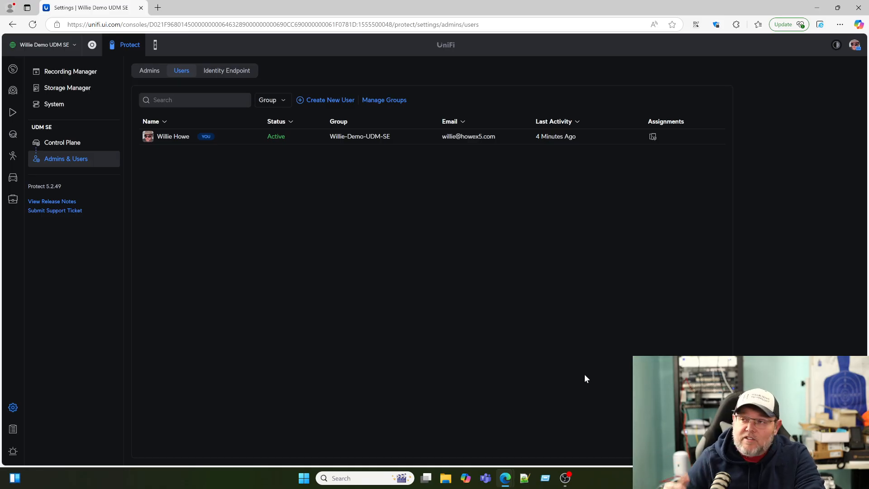
Step: From the Admins list's roles, start a new role named 'Protect Remote User'
left_click(150, 71)
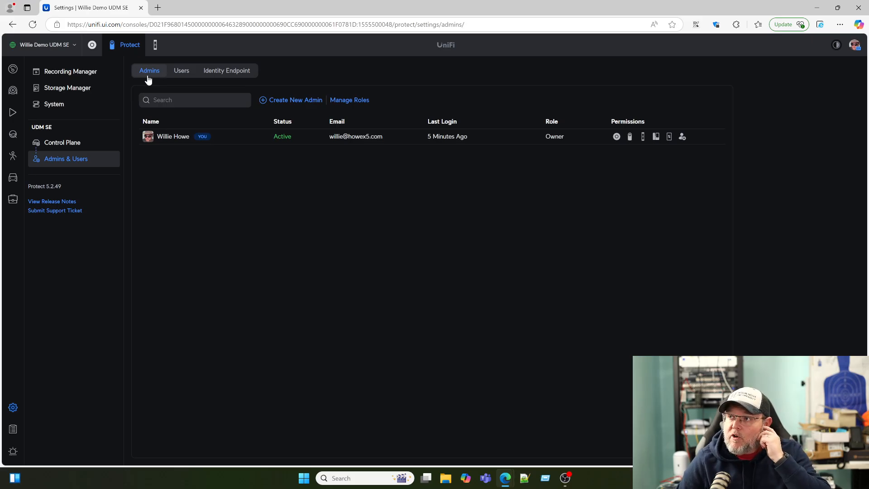
left_click(347, 104)
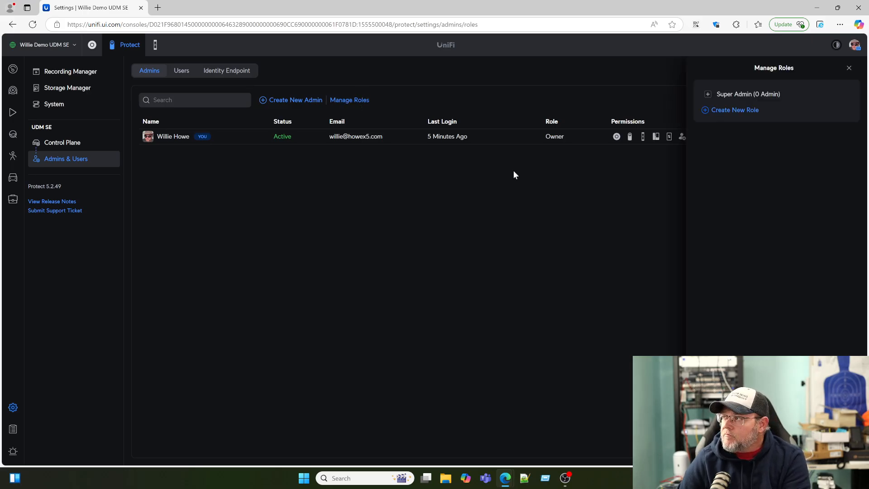
left_click(726, 113)
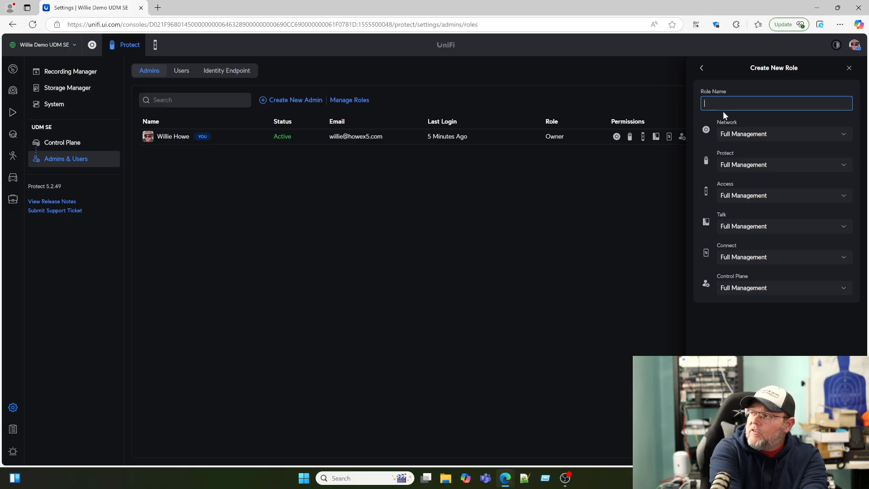
type("Protec")
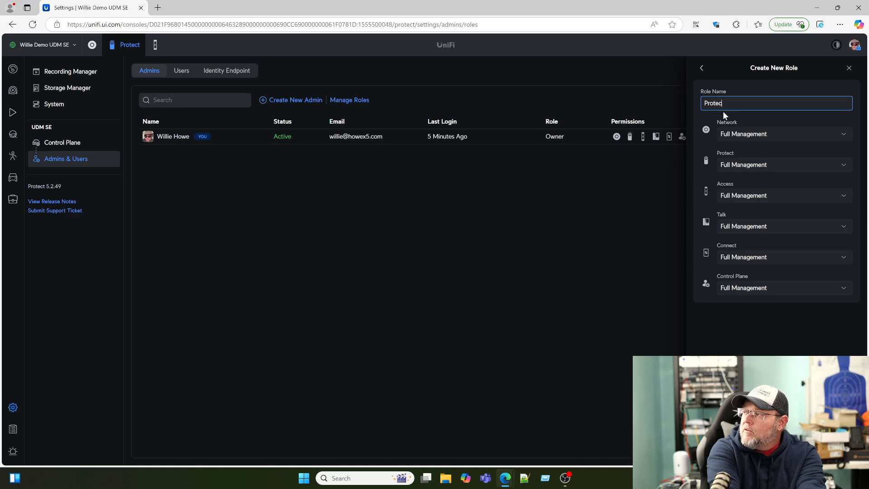
type("t Remote User")
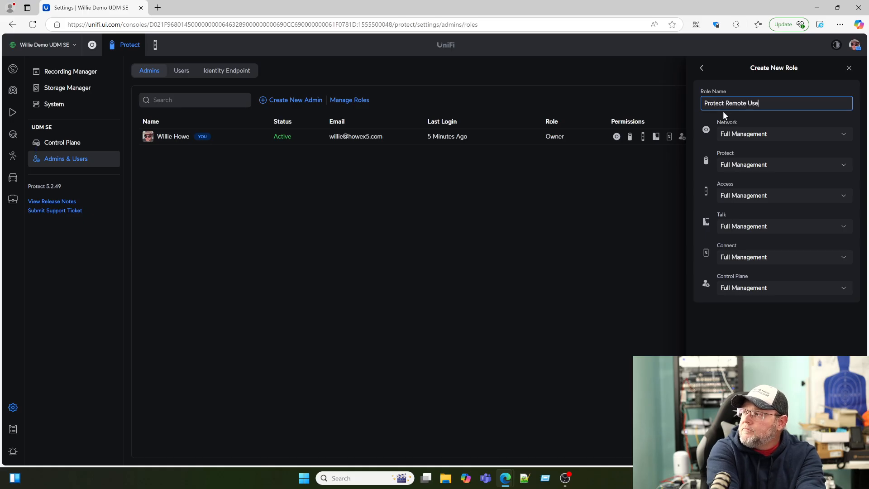
Step: Set Network, Access, Talk, Connect and Control Plane permissions to None
left_click(752, 134)
left_click(751, 220)
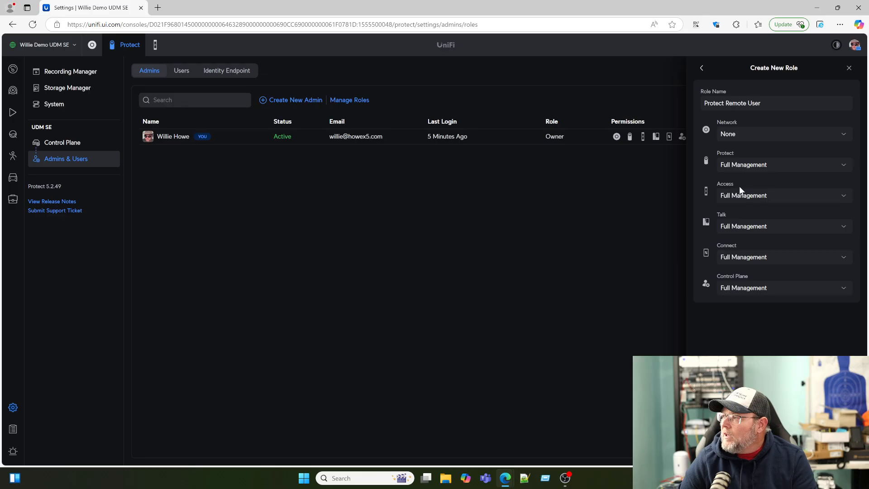
left_click(742, 195)
left_click(741, 262)
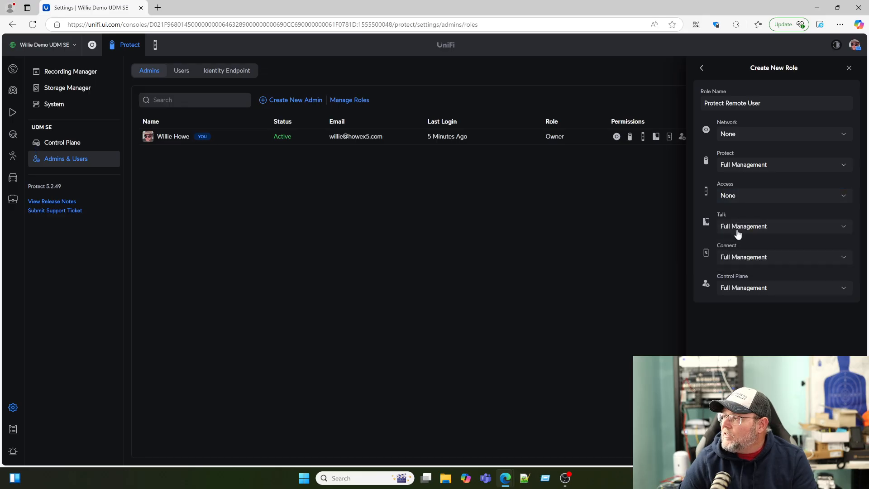
left_click(740, 226)
left_click(740, 277)
left_click(745, 260)
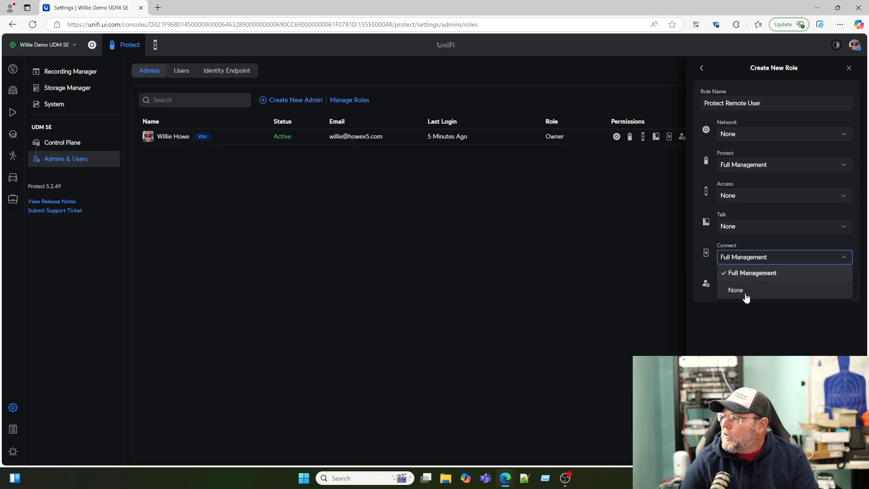
left_click(745, 293)
left_click(740, 288)
left_click(745, 337)
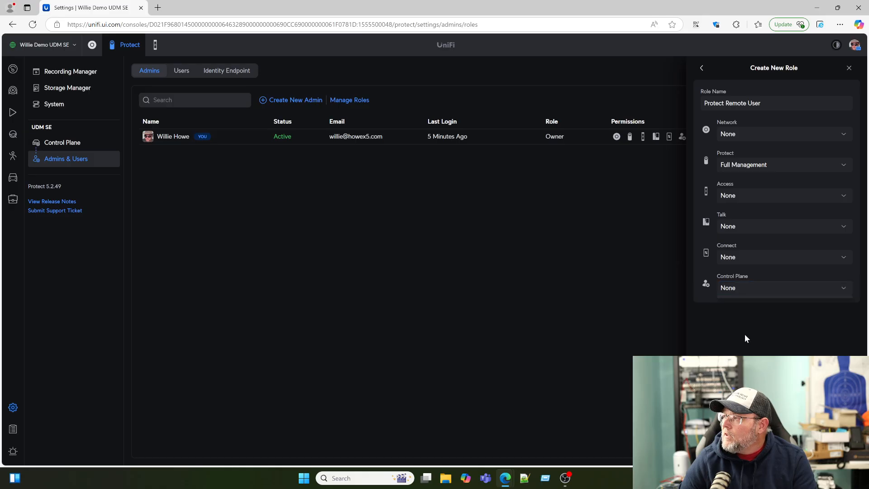
left_click(745, 166)
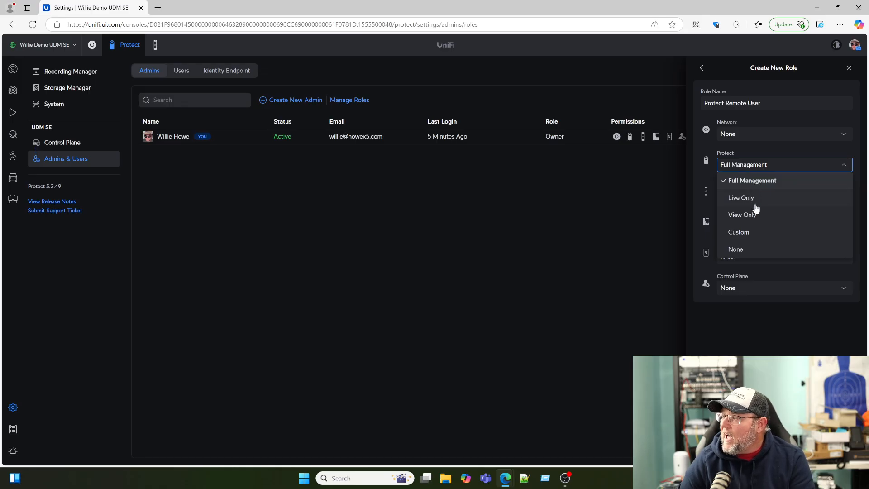
Step: Try a Custom per-device Protect permission, then cancel the device picker unchanged
left_click(754, 232)
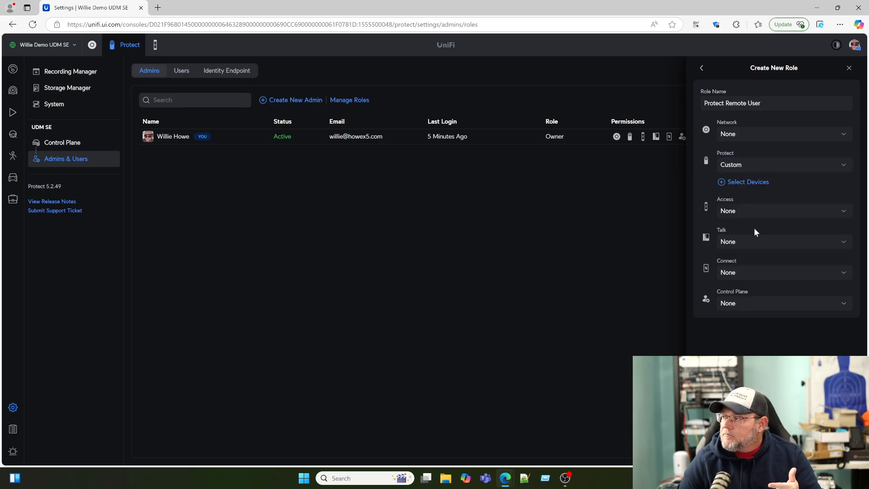
left_click(748, 181)
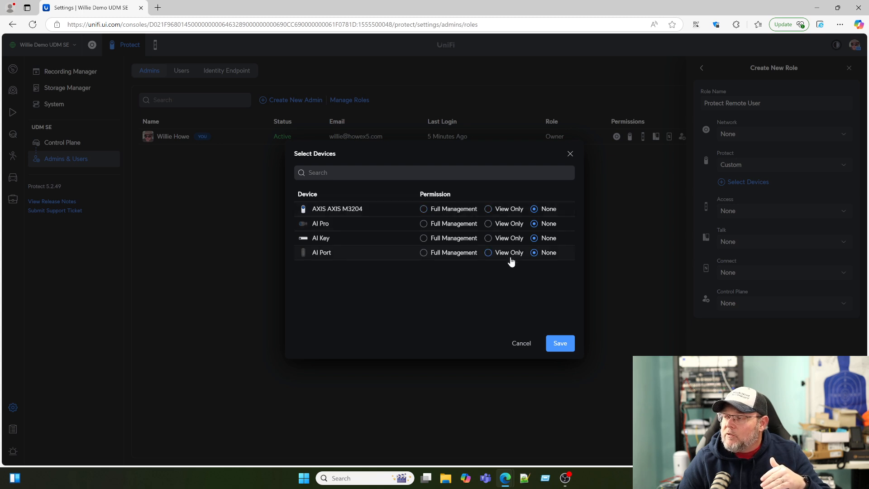
left_click(521, 343)
Step: Set Protect permission to Live Only and extend the role name with 'Live View Onl'
left_click(750, 166)
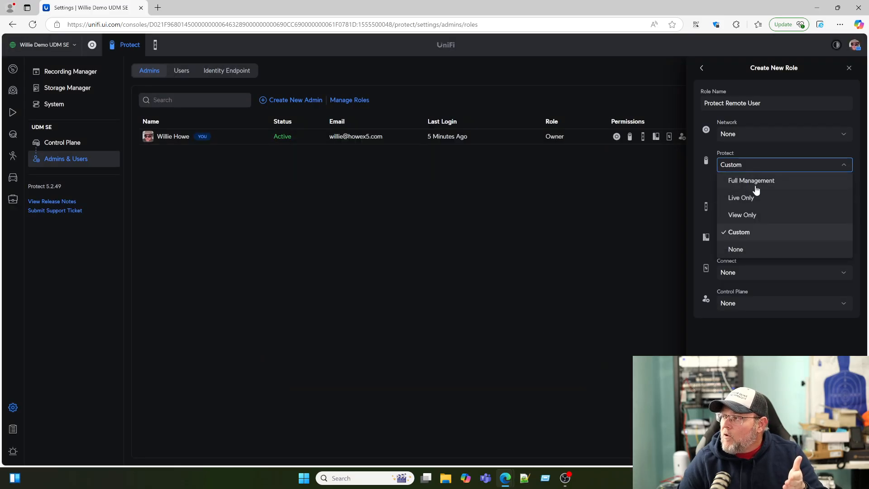
left_click(755, 200)
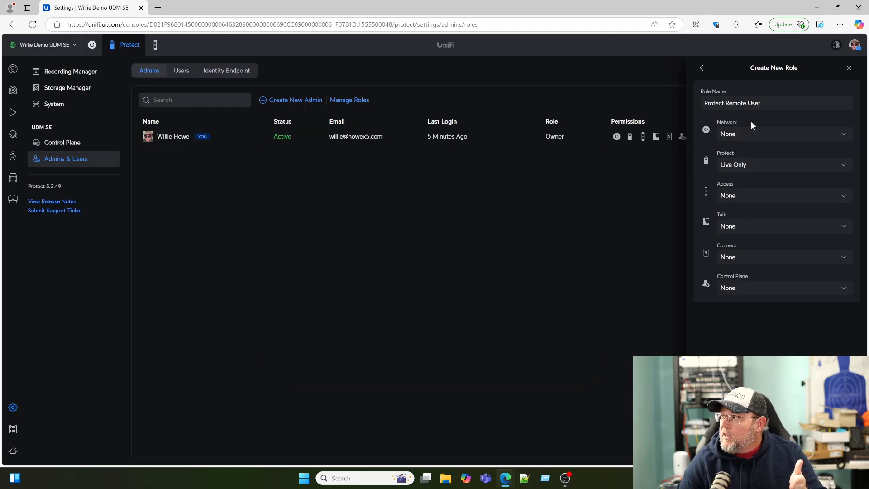
left_click(746, 108)
type("L")
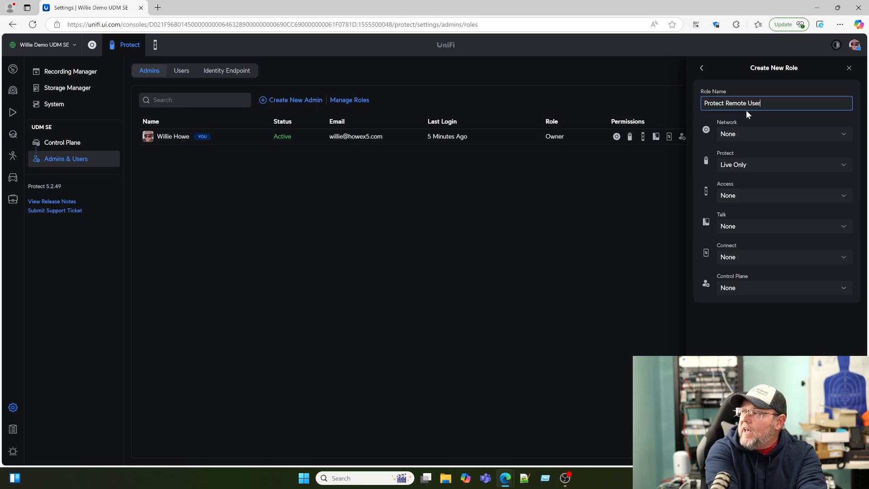
type("ive View Onl")
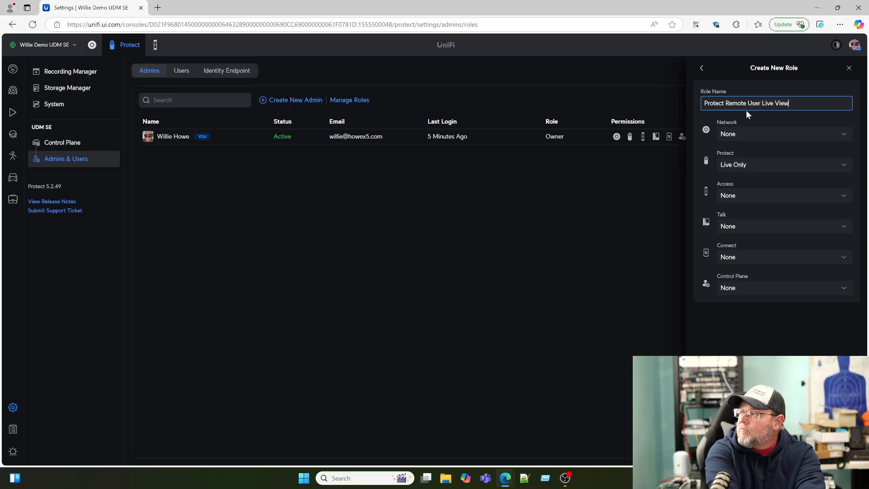
Step: Trim the name to 'Protect Remote User Live', save the role, and refresh the Admins list via Users
key("BackSpace")
key("BackSpace")
key("BackSpace")
key("BackSpace")
key("BackSpace")
key("BackSpace")
key("BackSpace")
key("BackSpace")
key("BackSpace")
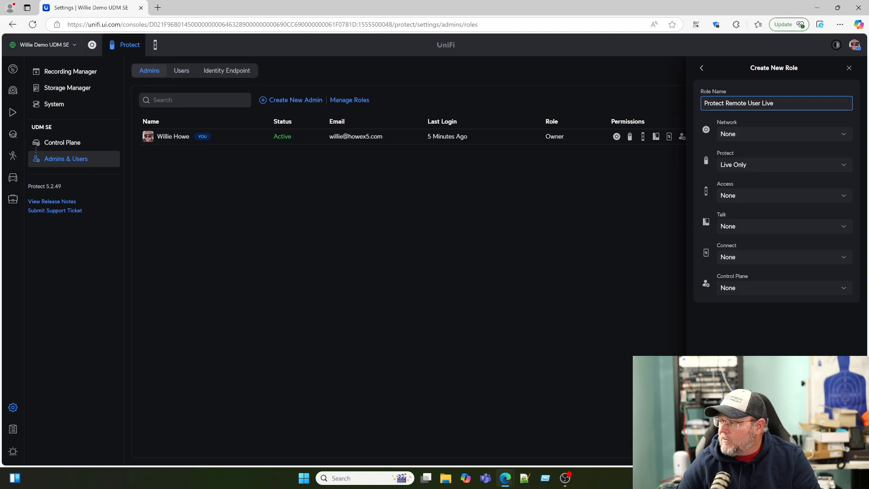
key("Return")
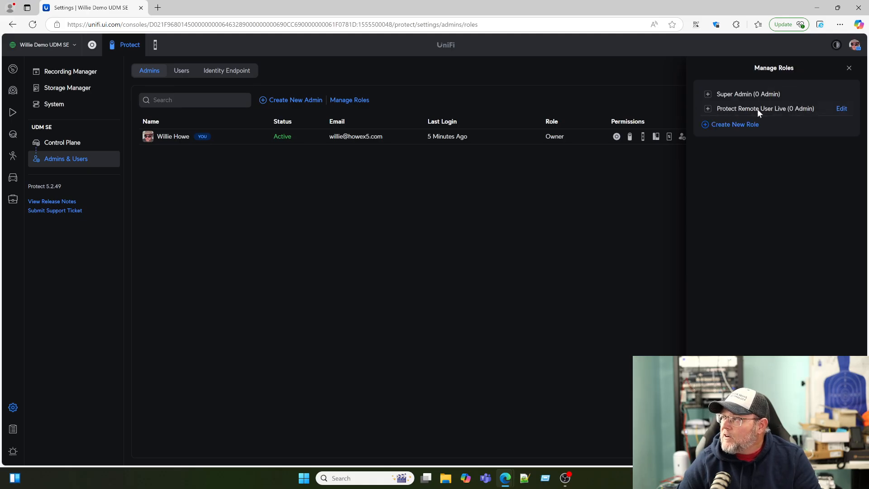
left_click(179, 76)
left_click(149, 71)
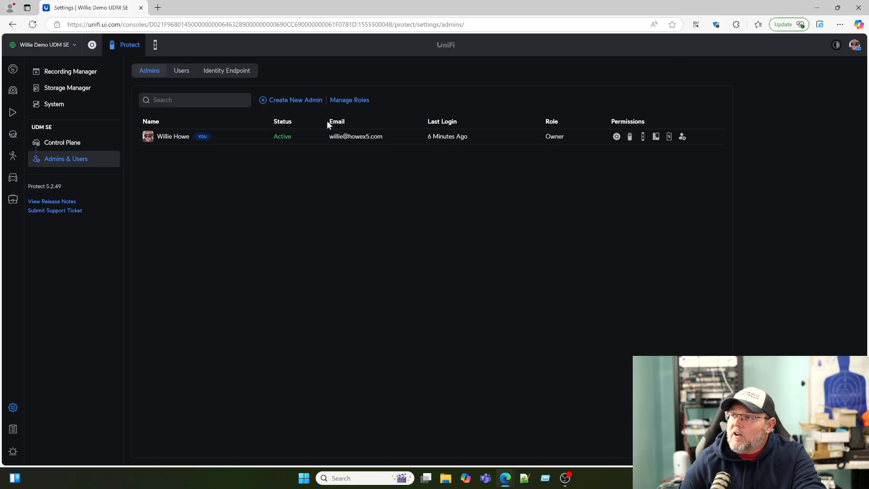
Step: Start a new admin with the Protect Remote User Live role and focus the UI Account Email field
left_click(284, 101)
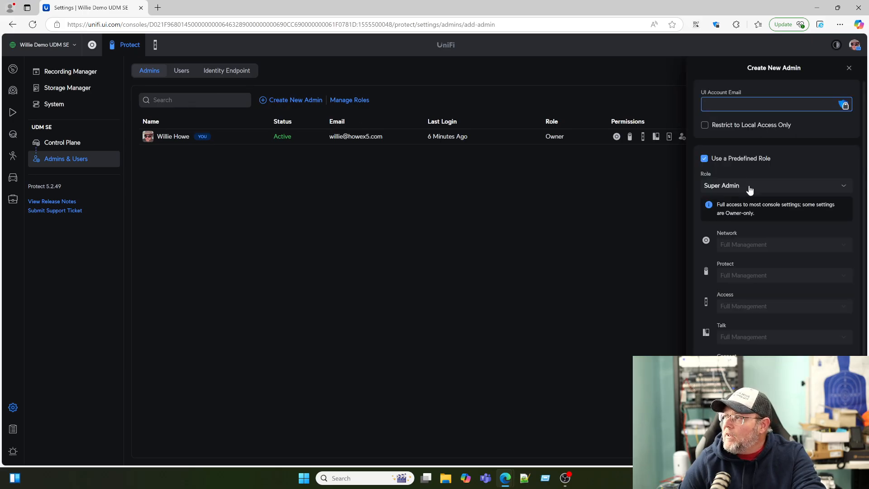
left_click(750, 190)
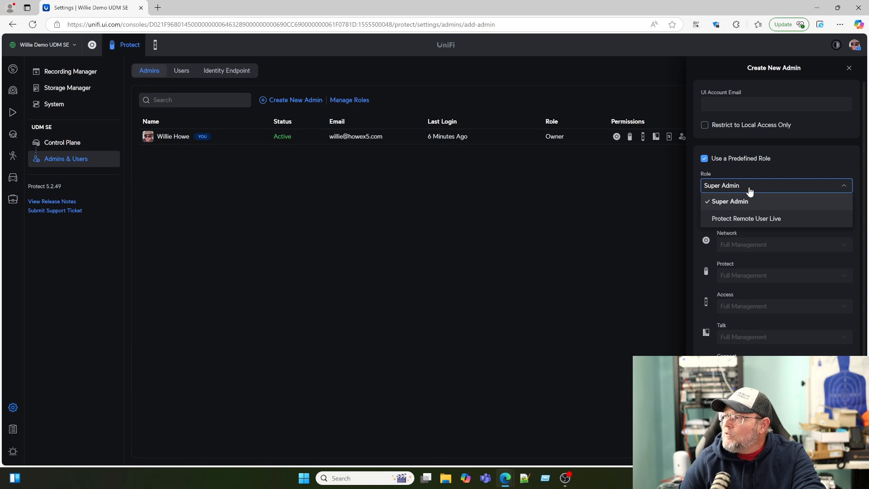
left_click(739, 219)
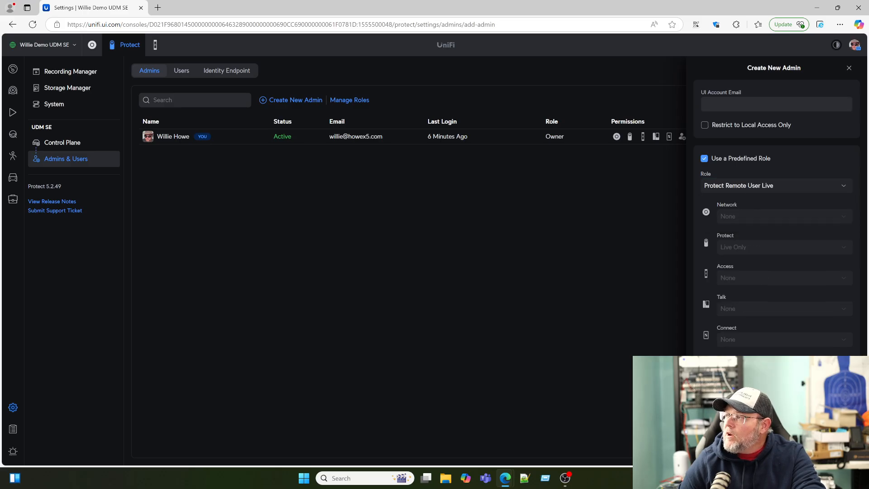
left_click(760, 104)
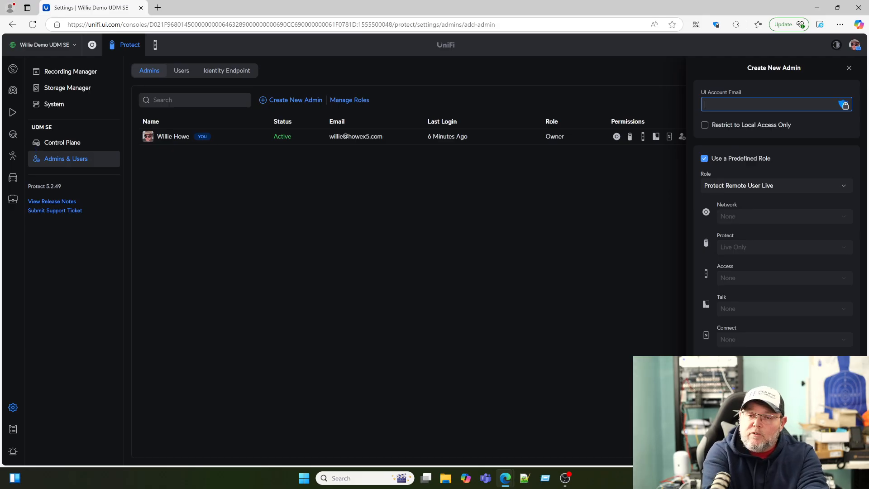
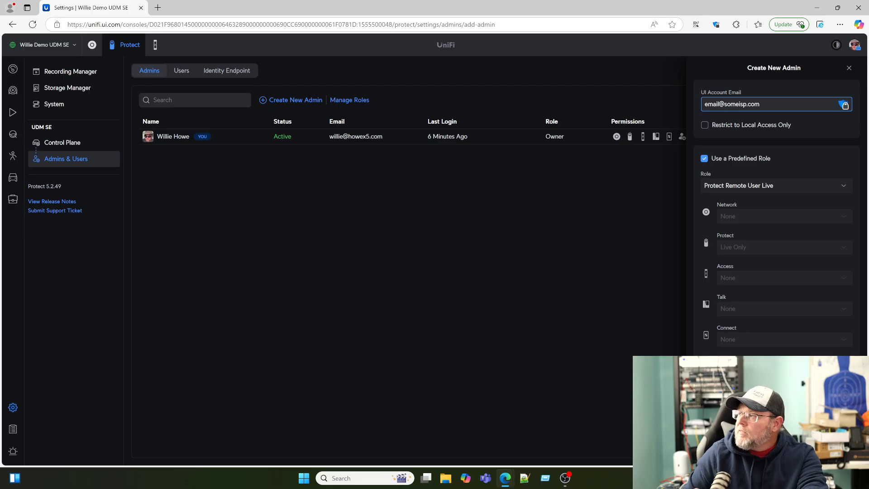
Step: Enter the new admin's e-mail address, replacing the sample address, and let it validate
left_click_drag(760, 104, 703, 105)
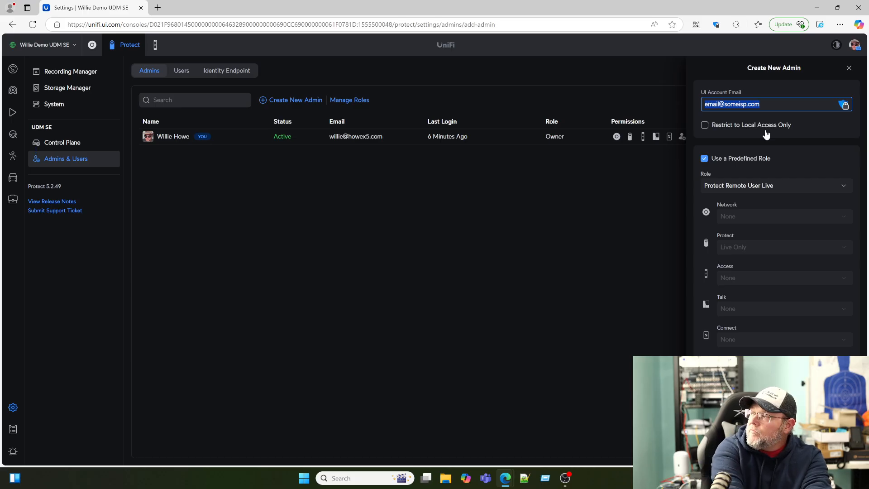
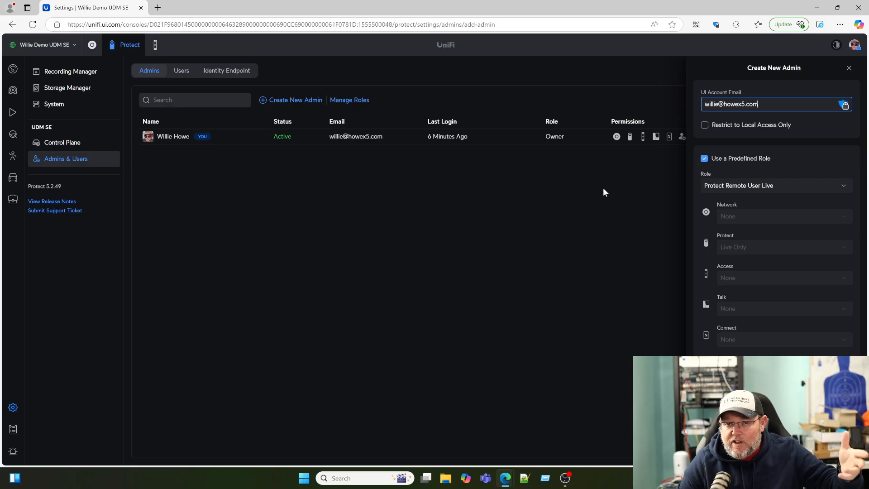
left_click(838, 453)
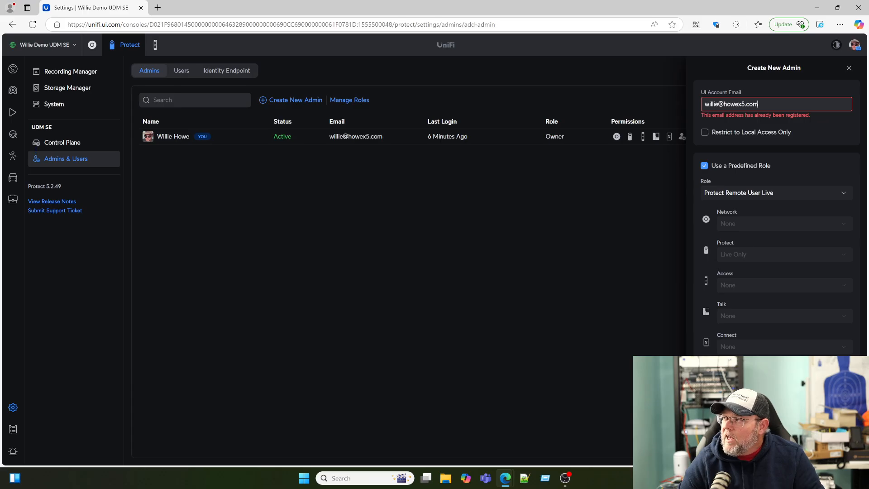
Step: Replace the rejected, already-registered address with a different e-mail and commit it
left_click_drag(763, 105, 683, 104)
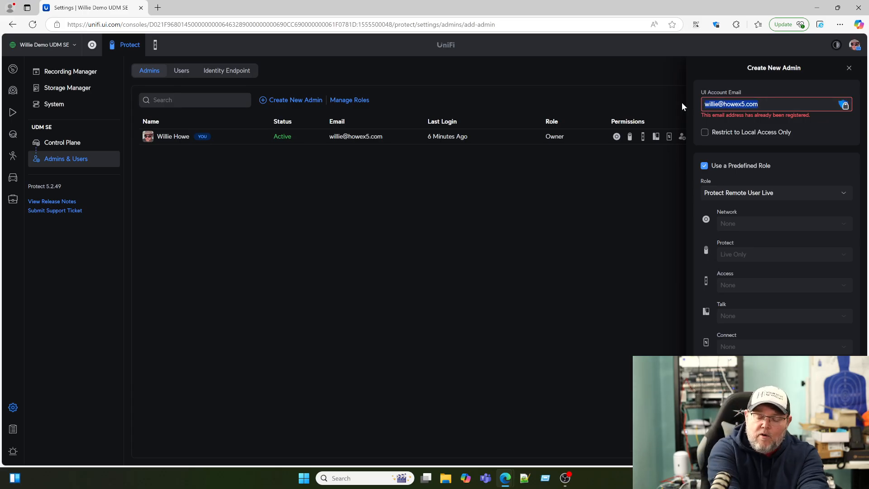
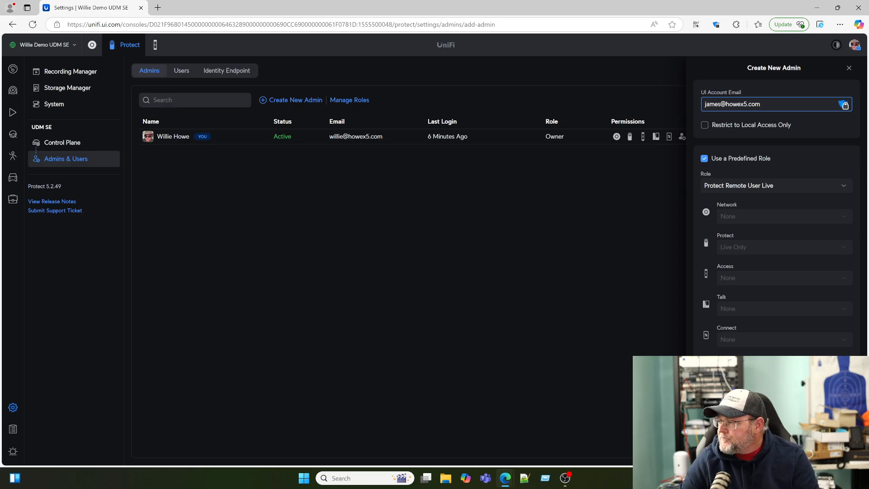
key("Tab")
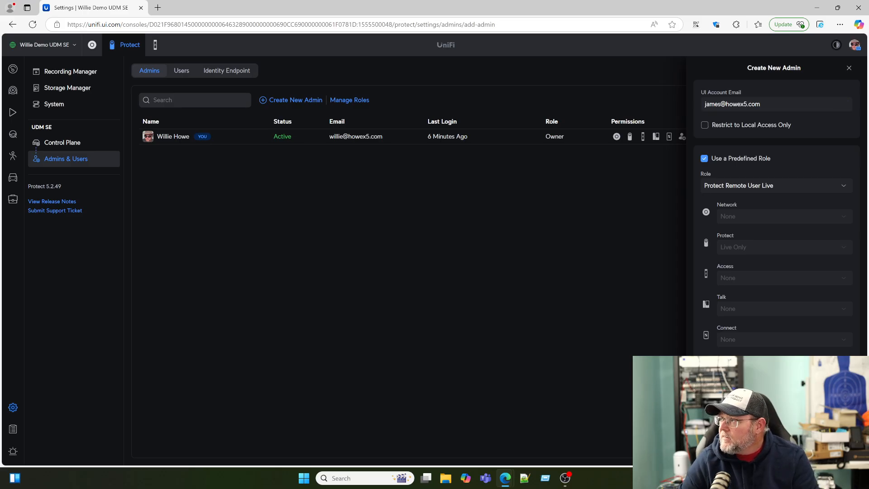